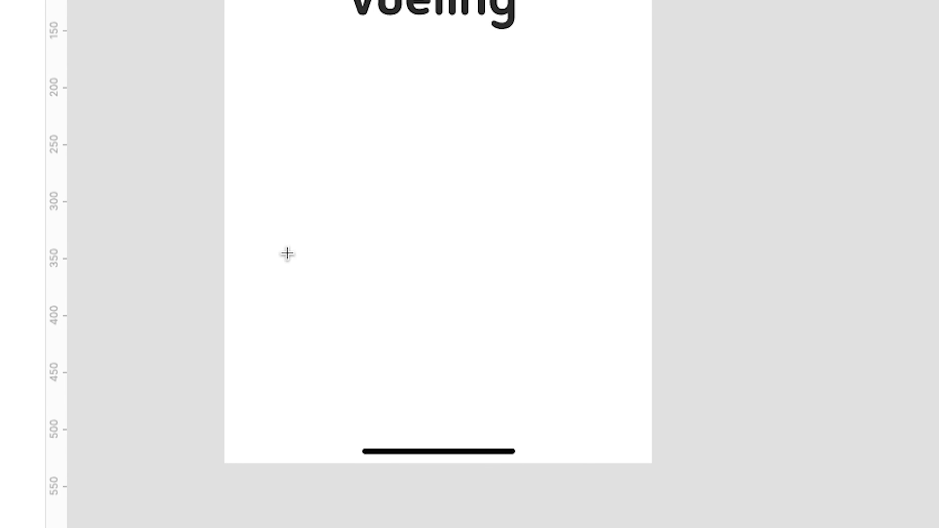
- Draw a 50×50 circle near the bottom of the screen, centred horizontally
{"action": "left_click_drag", "start_coordinate": [387, 269], "coordinate": [442, 325]}
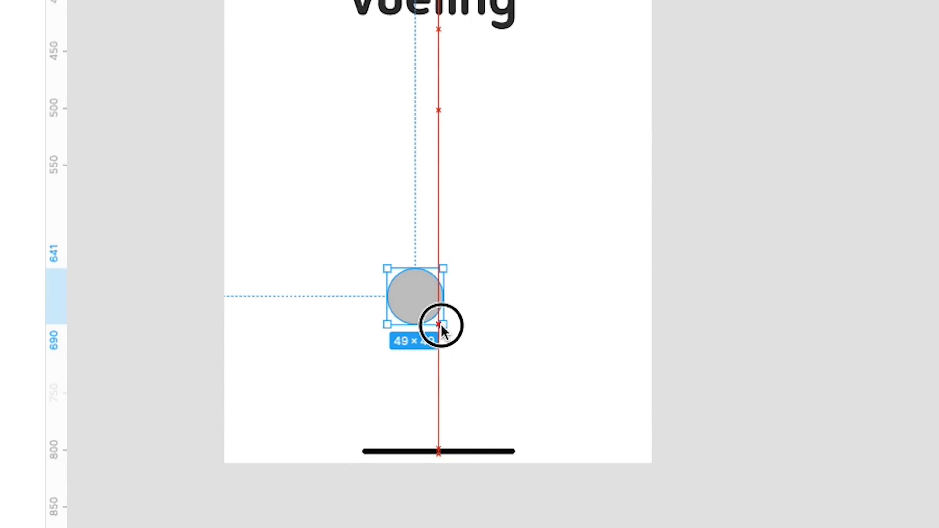
{"action": "left_click_drag", "start_coordinate": [441, 325], "coordinate": [442, 325]}
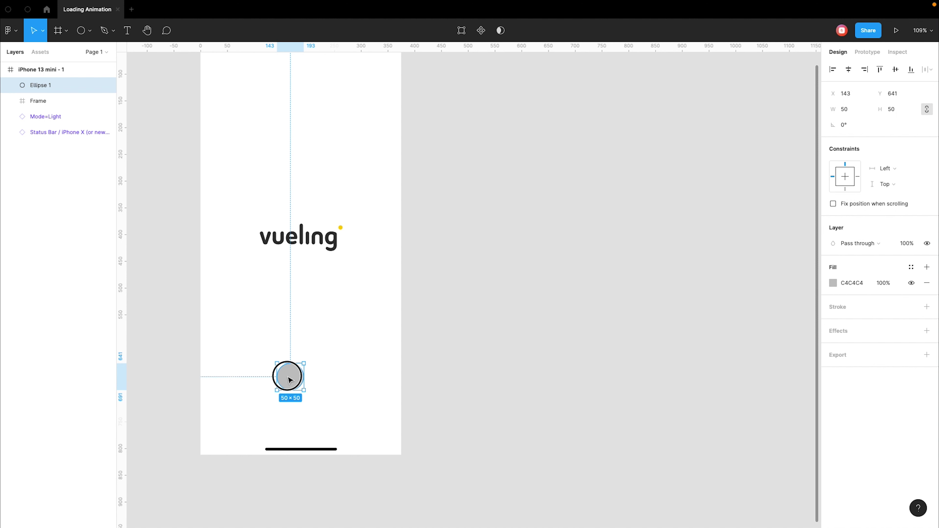
{"action": "left_click_drag", "start_coordinate": [291, 379], "coordinate": [302, 416]}
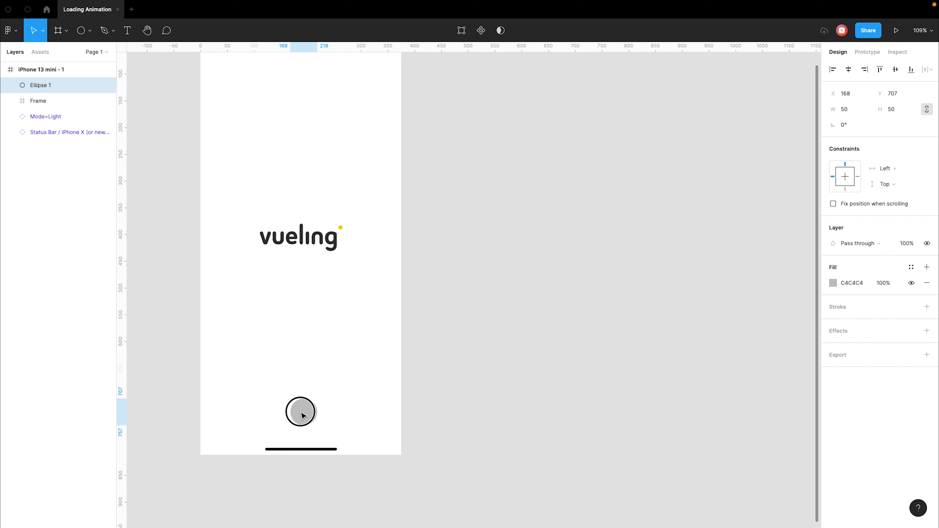
{"action": "left_click_drag", "start_coordinate": [302, 416], "coordinate": [302, 414]}
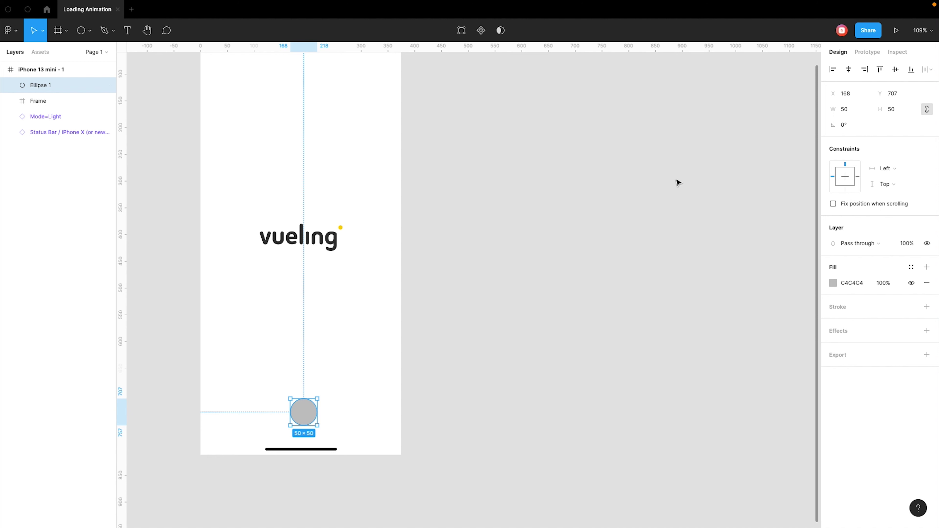
{"action": "left_click", "coordinate": [849, 69]}
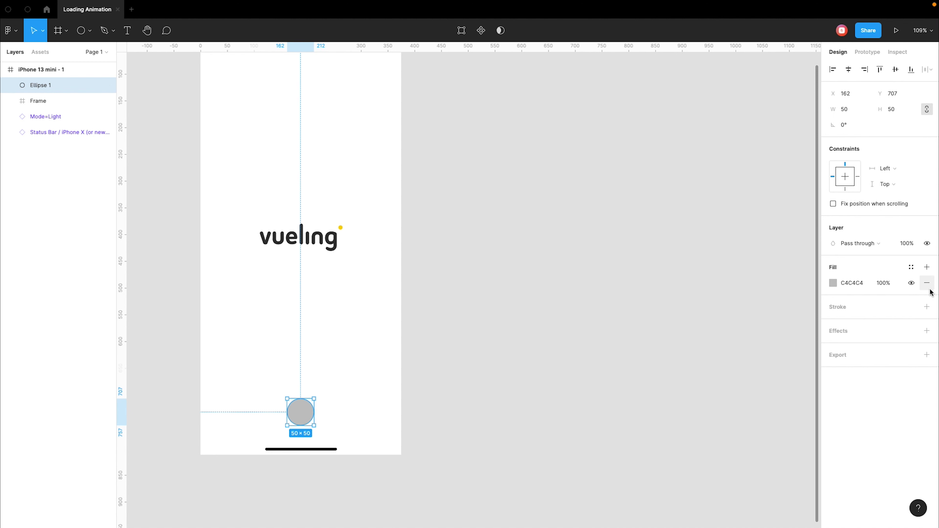
- Remove the circle's fill and give it a 4-wide outline stroke
{"action": "left_click", "coordinate": [926, 307]}
{"action": "left_click", "coordinate": [927, 282]}
{"action": "left_click", "coordinate": [887, 322]}
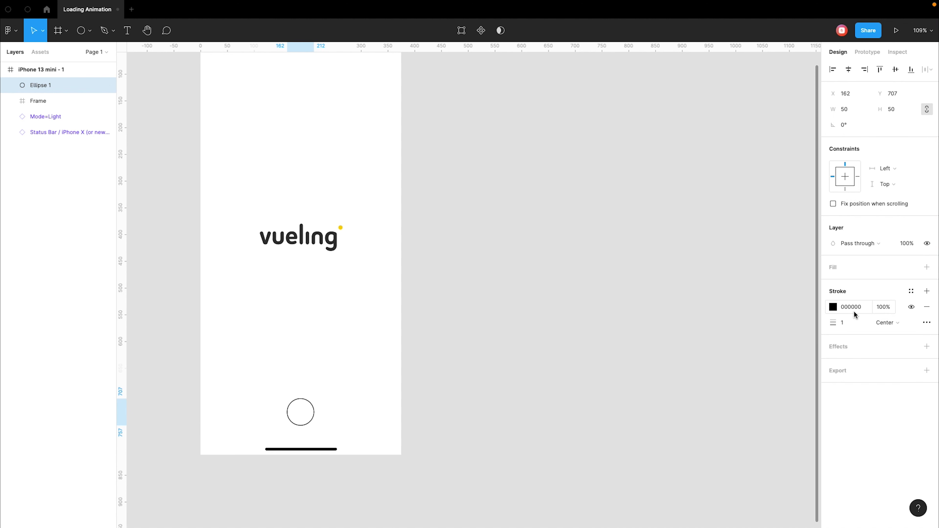
{"action": "left_click", "coordinate": [850, 327]}
{"action": "type", "text": "4"}
{"action": "key", "text": "Return"}
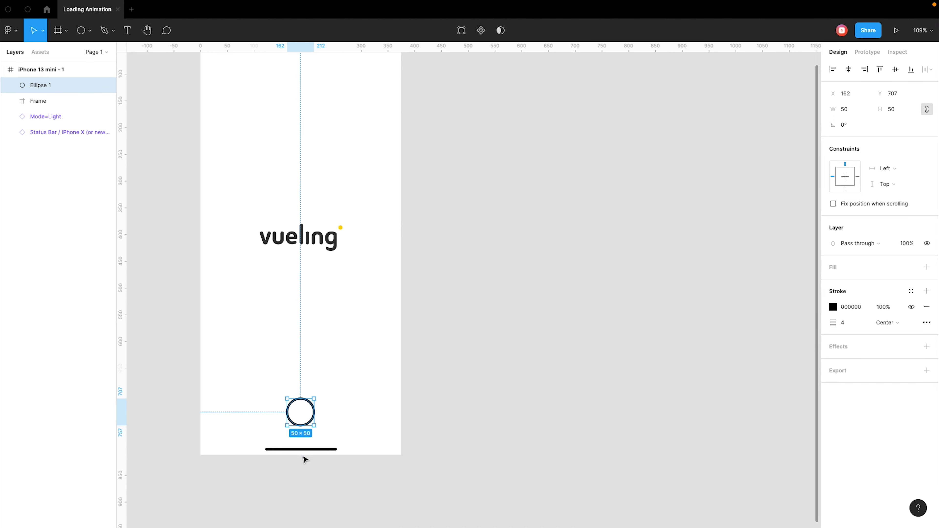
- Copy the logo dot's yellow FFCC03 and apply it to the circle's outline
{"action": "scroll", "coordinate": [332, 489], "scroll_direction": "up", "scroll_amount": 3}
{"action": "left_click", "coordinate": [347, 192]}
{"action": "left_click", "coordinate": [848, 269]}
{"action": "key", "text": "ctrl+c"}
{"action": "left_click", "coordinate": [317, 407]}
{"action": "left_click", "coordinate": [856, 307]}
{"action": "key", "text": "ctrl+v"}
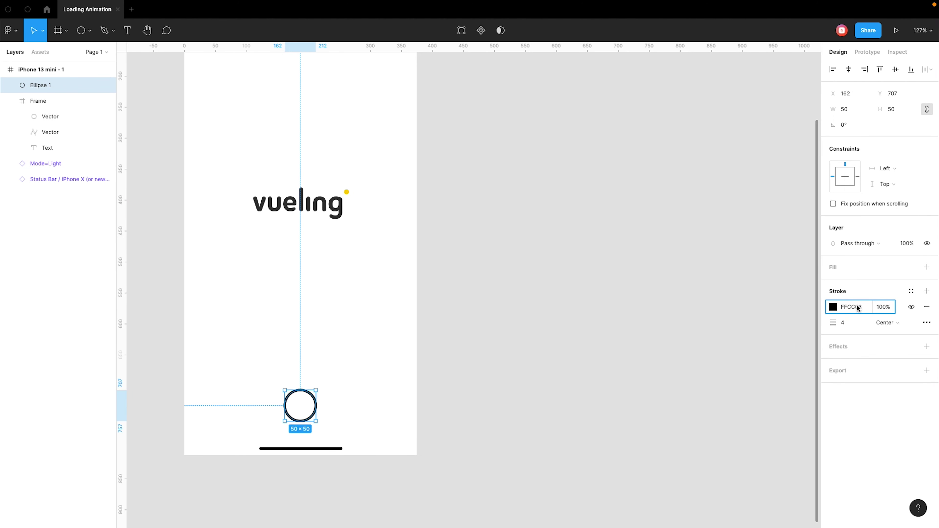
{"action": "key", "text": "Return"}
{"action": "left_click", "coordinate": [927, 322]}
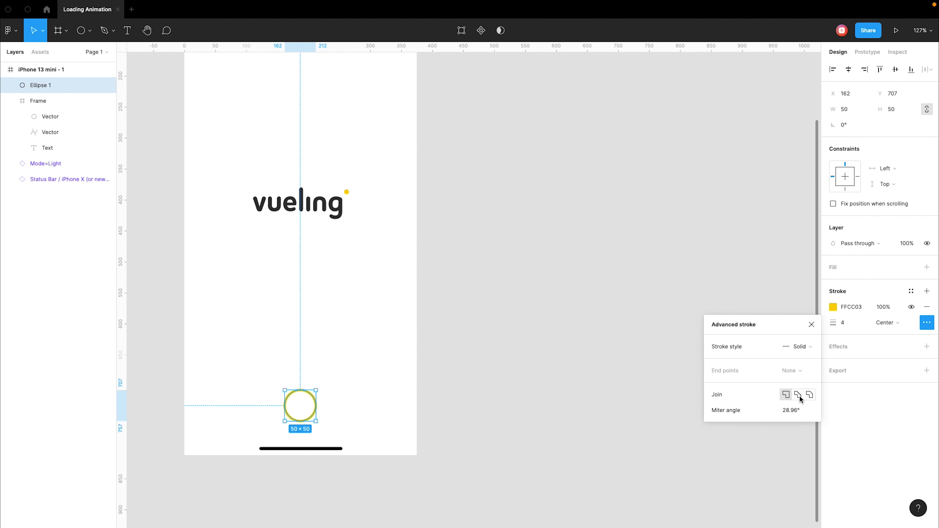
{"action": "left_click", "coordinate": [927, 323]}
{"action": "scroll", "coordinate": [270, 422], "scroll_direction": "up", "scroll_amount": 5}
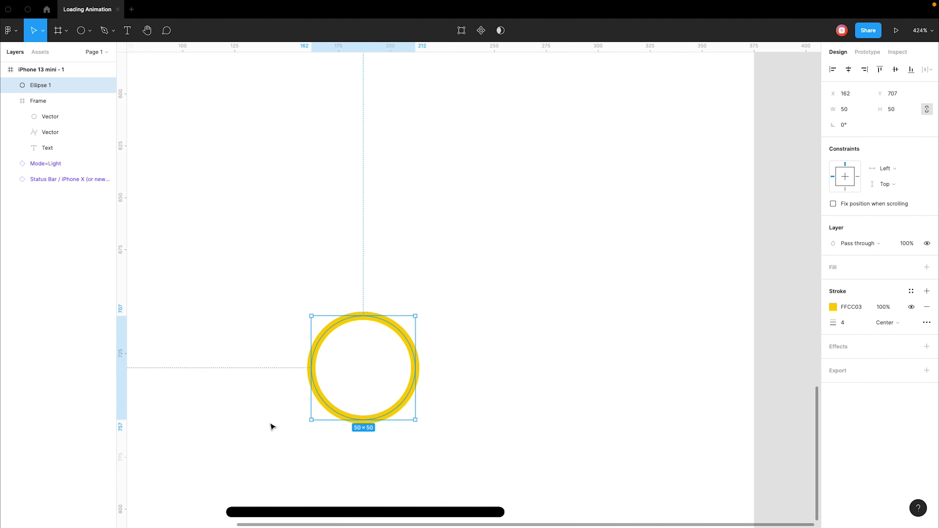
- Open the ring into a 75% arc at 100% ratio with Round end points
{"action": "scroll", "coordinate": [392, 375], "scroll_direction": "up", "scroll_amount": 3}
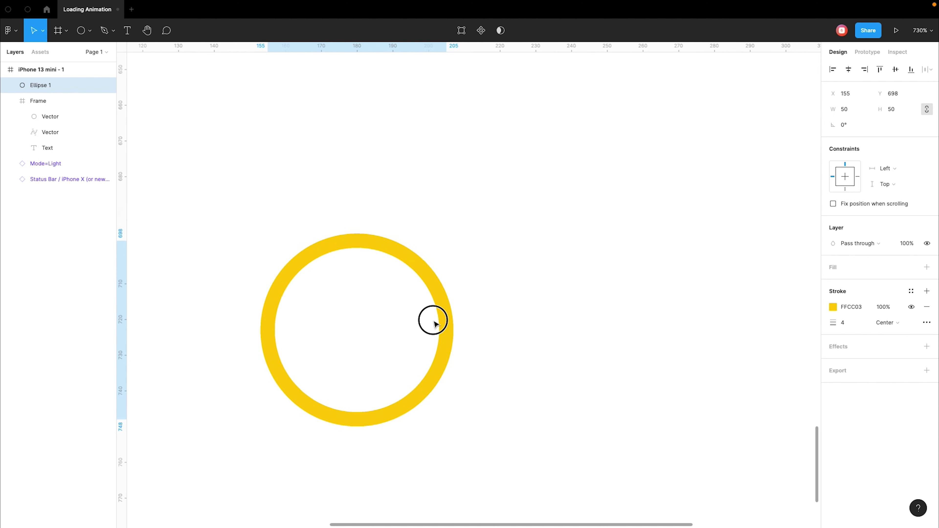
{"action": "left_click_drag", "start_coordinate": [466, 364], "coordinate": [384, 319]}
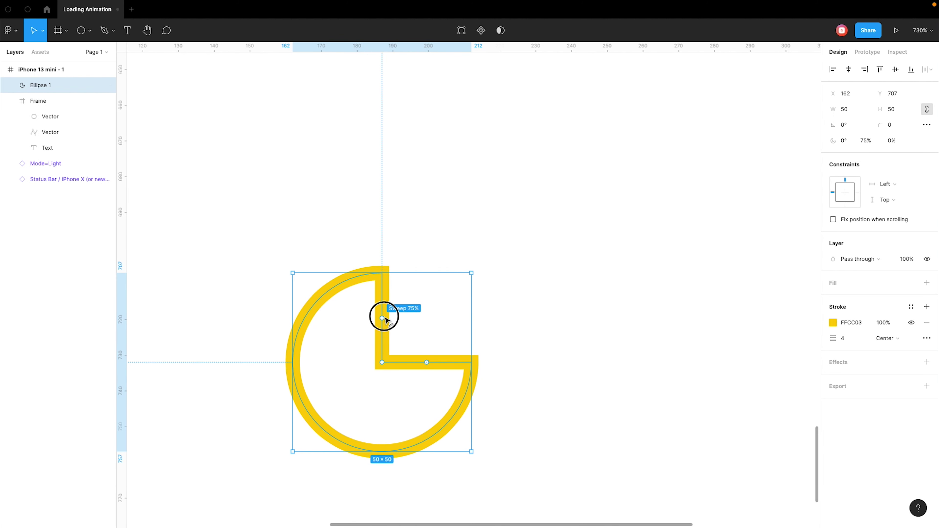
{"action": "left_click_drag", "start_coordinate": [382, 362], "coordinate": [318, 438]}
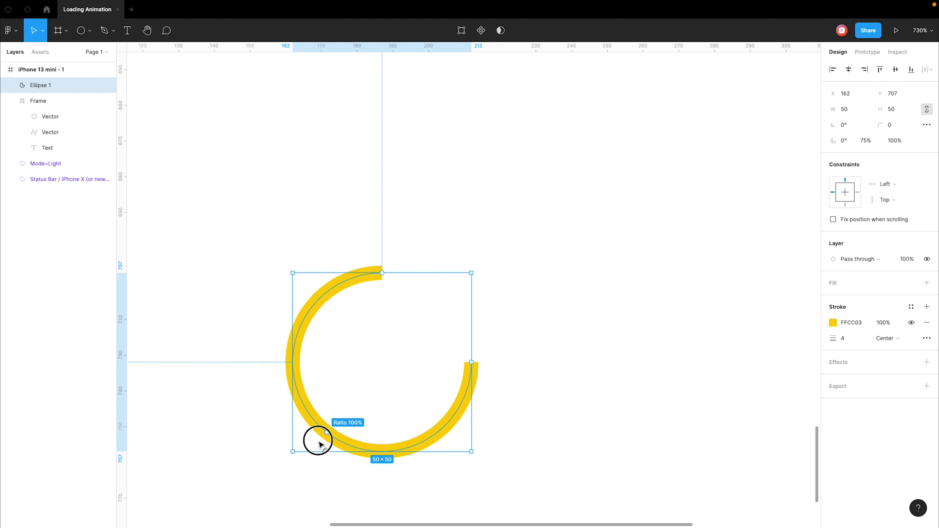
{"action": "left_click", "coordinate": [926, 338]}
{"action": "left_click", "coordinate": [806, 386]}
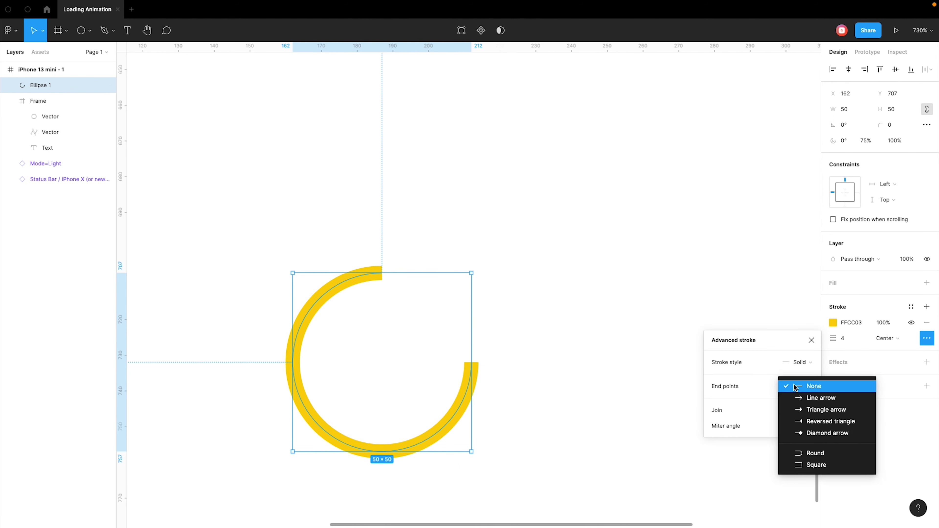
{"action": "left_click", "coordinate": [809, 448]}
{"action": "left_click", "coordinate": [592, 355]}
{"action": "scroll", "coordinate": [592, 355], "scroll_direction": "down", "scroll_amount": 10}
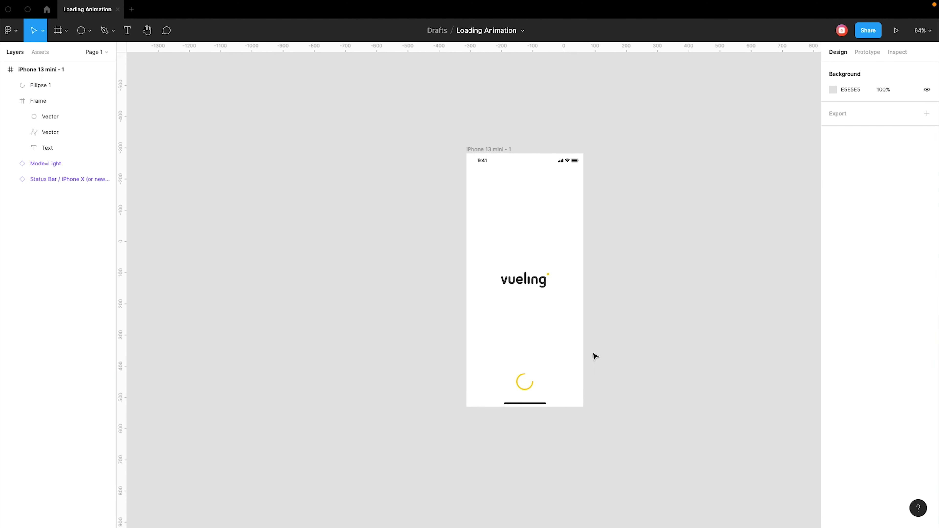
- Alt-drag the loading screen to make four side-by-side copies
{"action": "scroll", "coordinate": [594, 355], "scroll_direction": "up", "scroll_amount": 2}
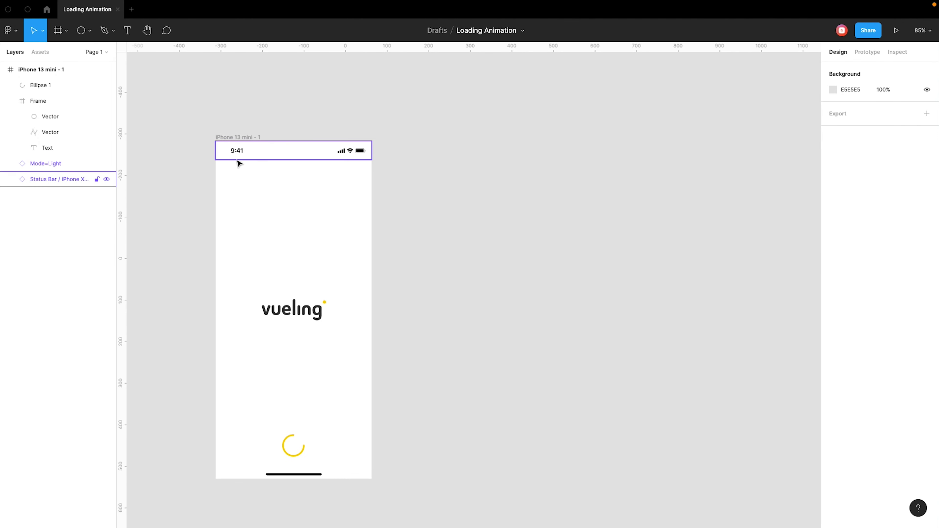
{"action": "left_click", "coordinate": [244, 138]}
{"action": "mouse_move", "coordinate": [245, 138]}
{"action": "left_mouse_down"}
{"action": "mouse_move", "coordinate": [586, 138]}
{"action": "mouse_move", "coordinate": [668, 125]}
{"action": "left_mouse_up"}
{"action": "scroll", "coordinate": [584, 137], "scroll_direction": "down", "scroll_amount": 3}
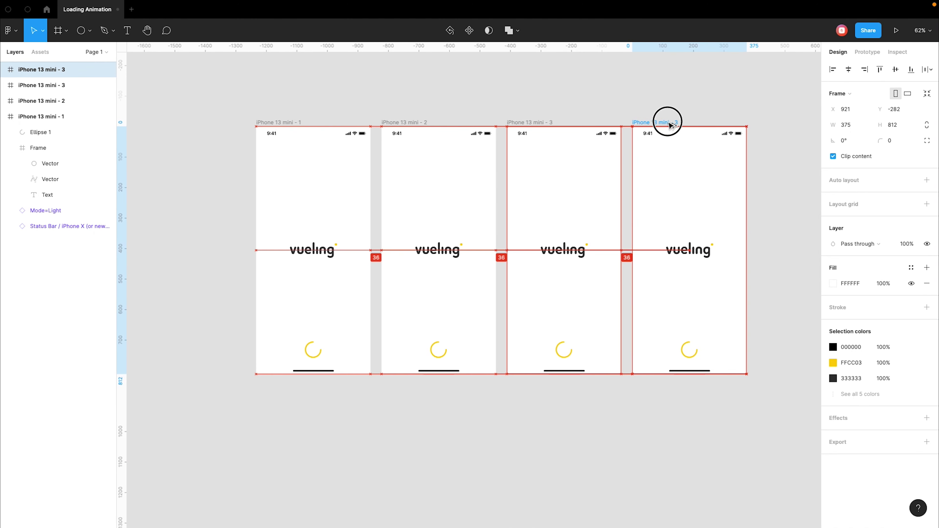
{"action": "type", "text": "4"}
{"action": "left_click", "coordinate": [656, 103]}
- Rotate the arcs in screens 2 and 3 to −90° and 180°
{"action": "left_click", "coordinate": [438, 356]}
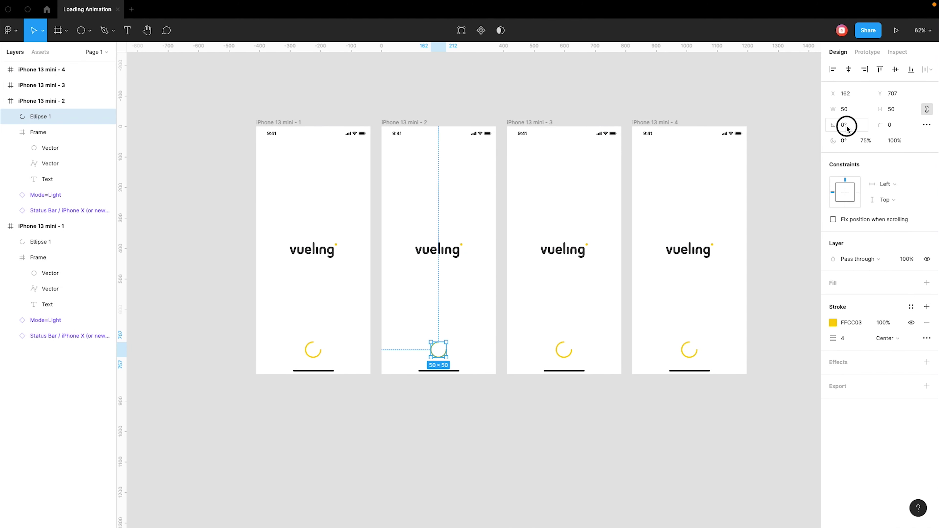
{"action": "left_click", "coordinate": [846, 127]}
{"action": "type", "text": "-9"}
{"action": "key", "text": "Return"}
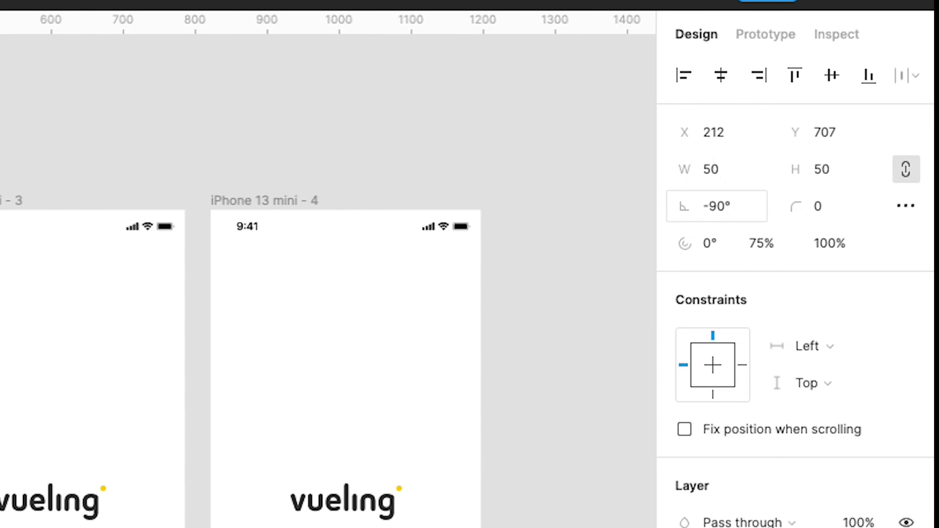
{"action": "left_click", "coordinate": [564, 349]}
{"action": "left_click", "coordinate": [854, 127]}
{"action": "type", "text": "180"}
{"action": "key", "text": "Return"}
- Rotate the fourth screen's arc to 90°
{"action": "left_click", "coordinate": [690, 351]}
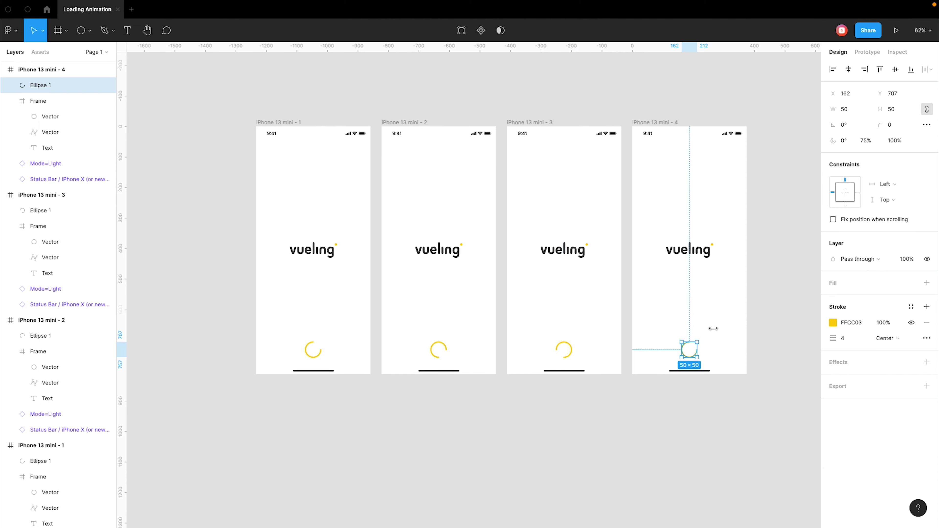
{"action": "left_click", "coordinate": [865, 129]}
{"action": "type", "text": "90"}
{"action": "key", "text": "Return"}
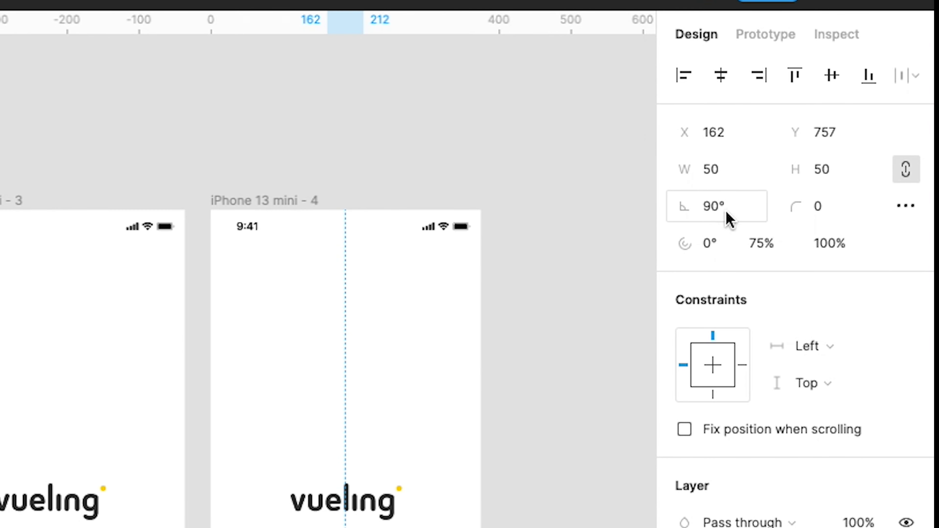
{"action": "left_click", "coordinate": [754, 117]}
{"action": "scroll", "coordinate": [698, 136], "scroll_direction": "up", "scroll_amount": 2}
{"action": "scroll", "coordinate": [698, 136], "scroll_direction": "up", "scroll_amount": 2}
{"action": "scroll", "coordinate": [698, 137], "scroll_direction": "left", "scroll_amount": 2}
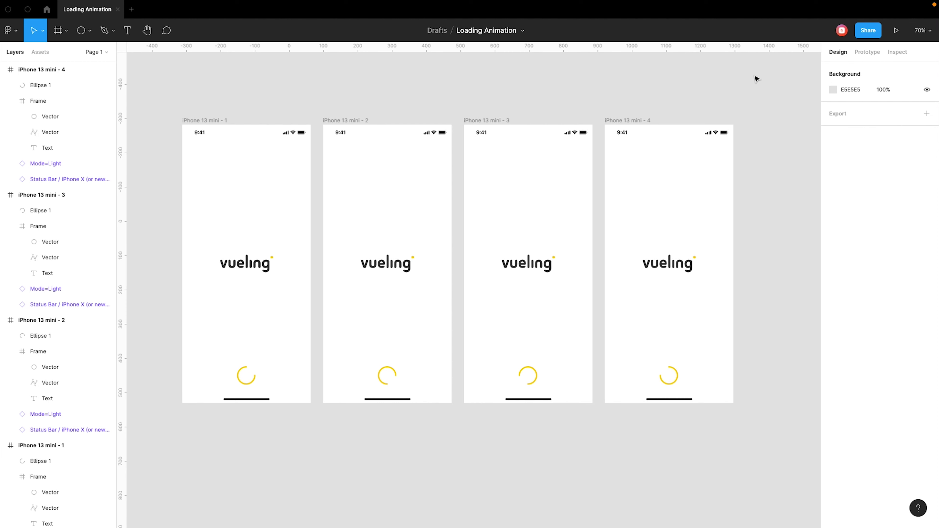
{"action": "left_click", "coordinate": [865, 53]}
- Link frame 1 to frame 2 with a 100ms After delay Smart Animate transition
{"action": "left_click", "coordinate": [209, 122]}
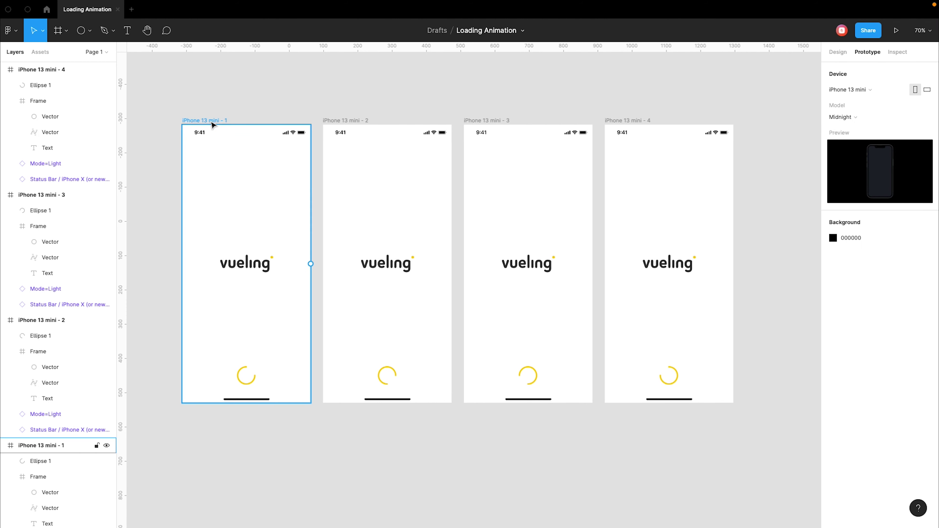
{"action": "left_click_drag", "start_coordinate": [311, 263], "coordinate": [329, 269]}
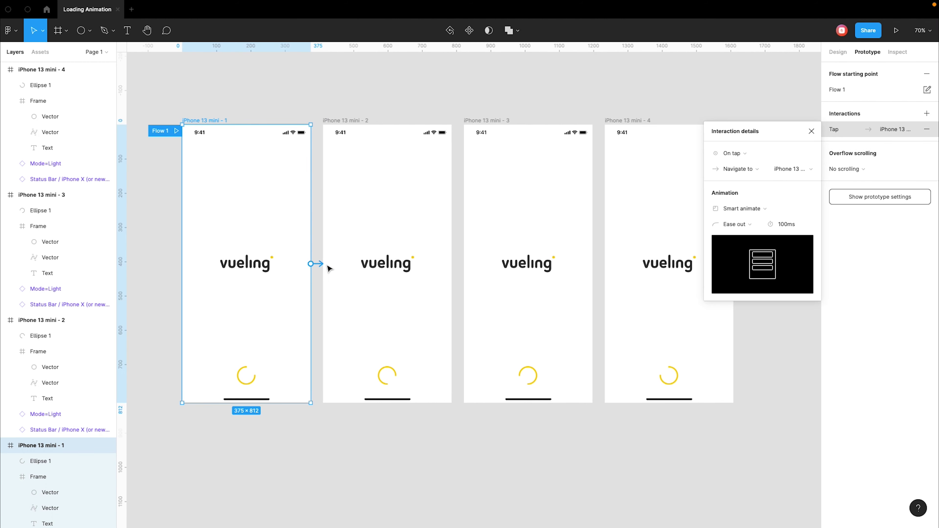
{"action": "left_click", "coordinate": [738, 154]}
{"action": "left_click", "coordinate": [734, 282]}
{"action": "left_click", "coordinate": [780, 156]}
{"action": "type", "text": "100"}
{"action": "left_click", "coordinate": [477, 272]}
{"action": "left_click", "coordinate": [634, 83]}
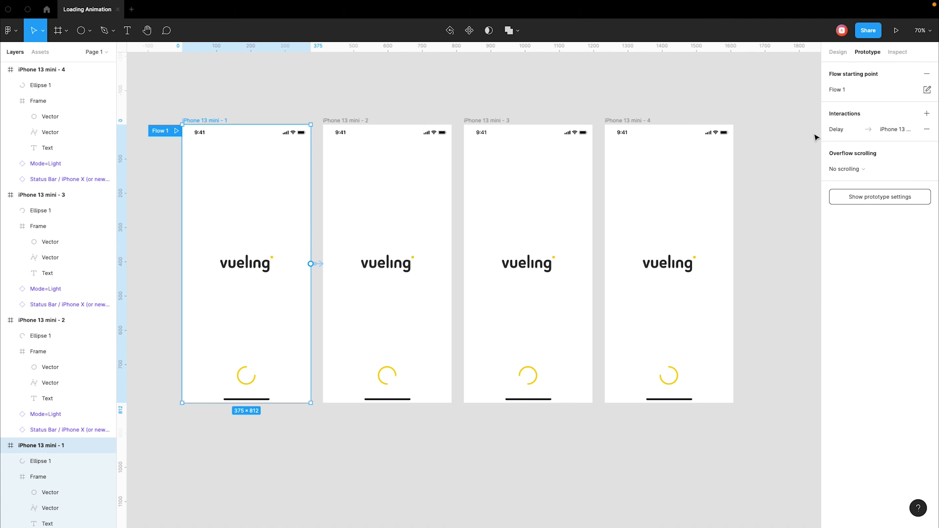
- Link frame 2 to frame 3 with a 100ms After delay Smart Animate transition
{"action": "left_click", "coordinate": [358, 122]}
{"action": "left_click_drag", "start_coordinate": [452, 263], "coordinate": [477, 265]}
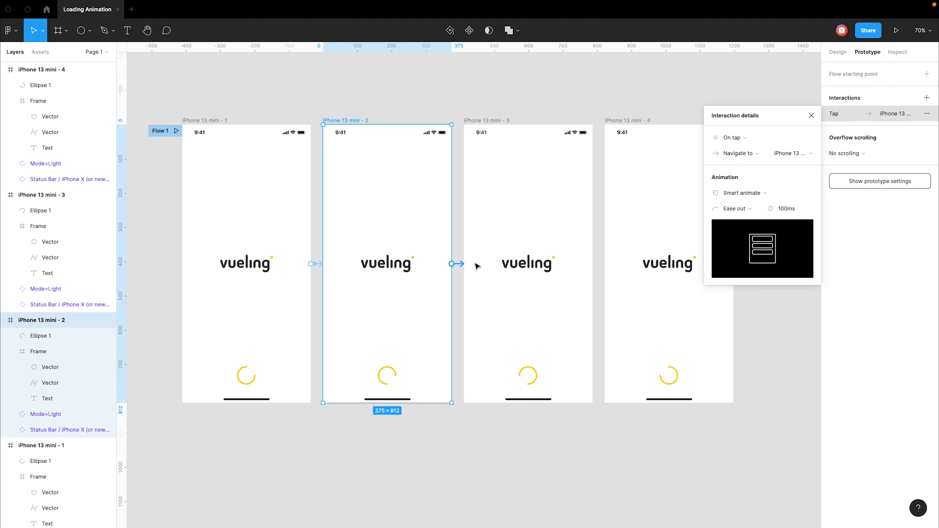
{"action": "left_click", "coordinate": [735, 138]}
{"action": "left_click", "coordinate": [749, 263]}
{"action": "left_click", "coordinate": [781, 141]}
{"action": "type", "text": "100"}
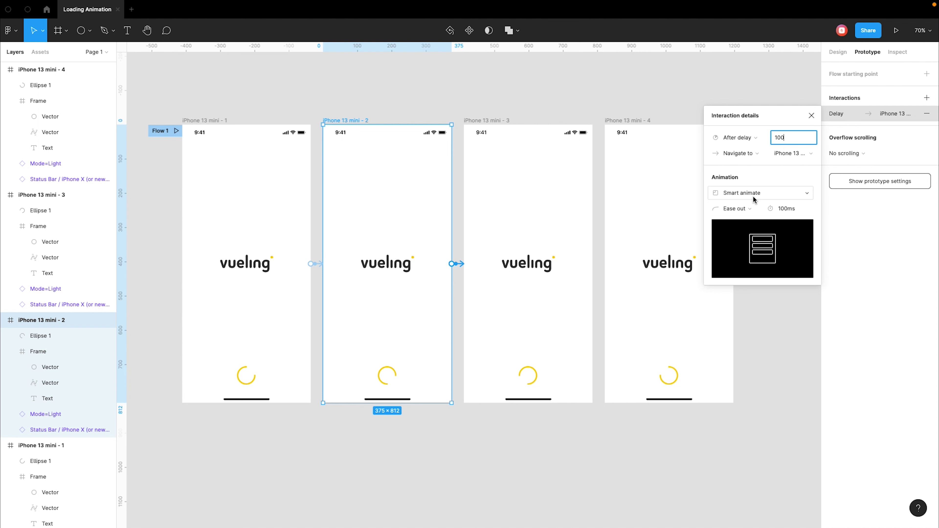
{"action": "left_click", "coordinate": [754, 193]}
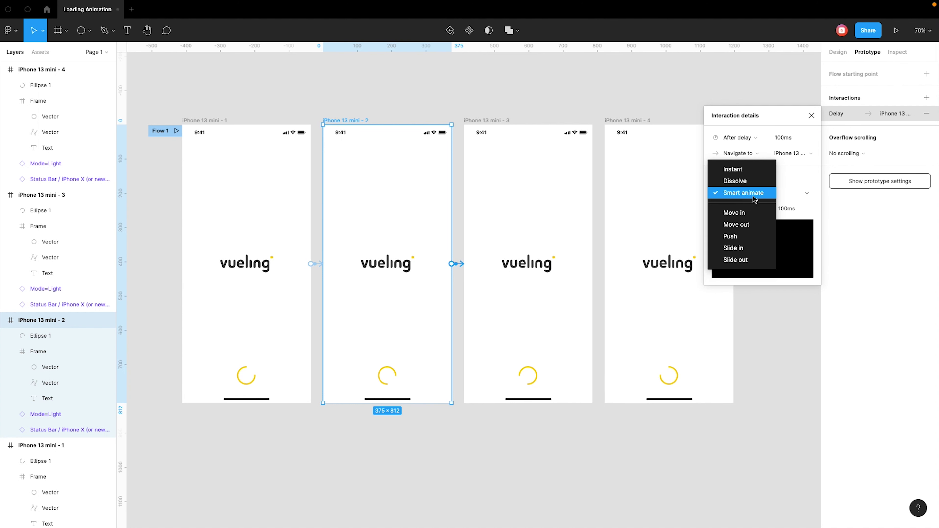
{"action": "left_click", "coordinate": [811, 115]}
- Link frame 3 to frame 4 with a 100ms After delay transition
{"action": "left_click", "coordinate": [482, 119]}
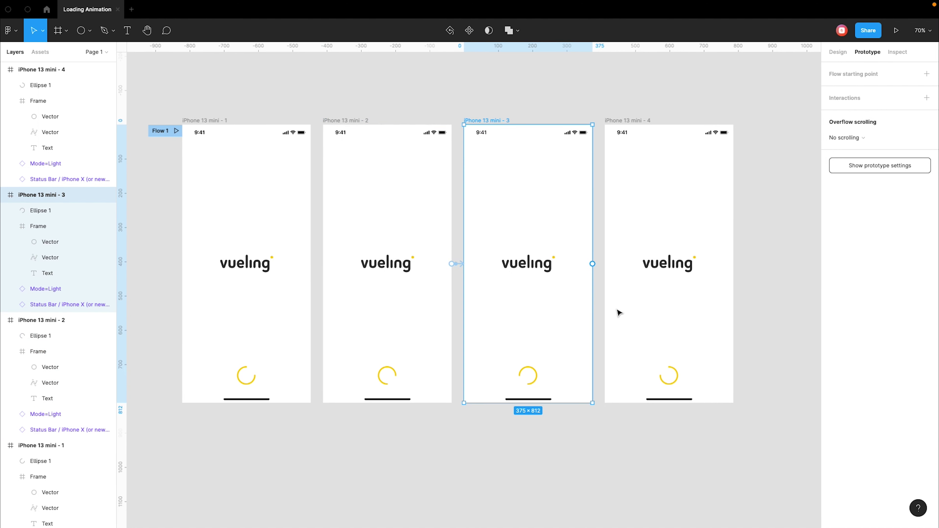
{"action": "left_click_drag", "start_coordinate": [592, 264], "coordinate": [609, 265]}
{"action": "left_click", "coordinate": [734, 138]}
{"action": "left_click", "coordinate": [749, 259]}
{"action": "left_click", "coordinate": [787, 138]}
{"action": "type", "text": "100"}
{"action": "key", "text": "Return"}
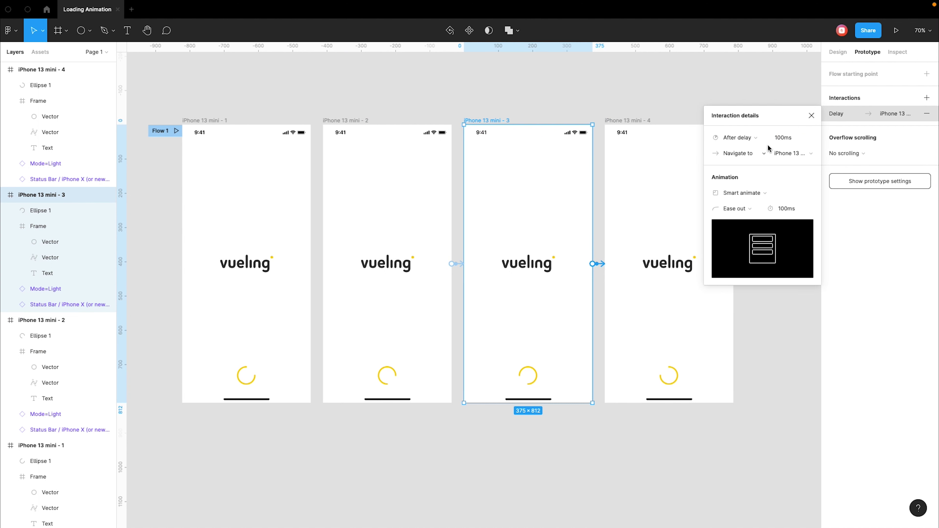
{"action": "left_click", "coordinate": [811, 115]}
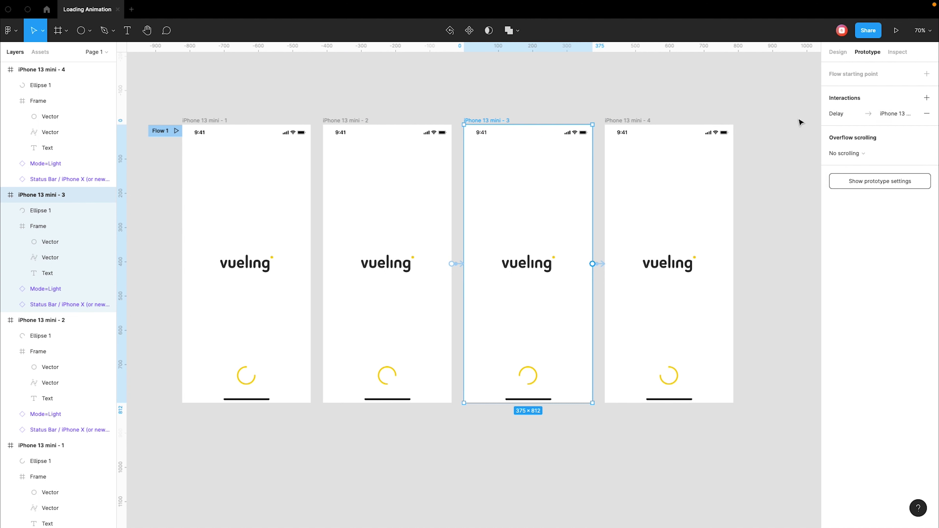
- Loop frame 4 back to frame 1 after 100ms, then play Flow 1
{"action": "left_click", "coordinate": [645, 138]}
{"action": "left_click_drag", "start_coordinate": [733, 263], "coordinate": [299, 308]}
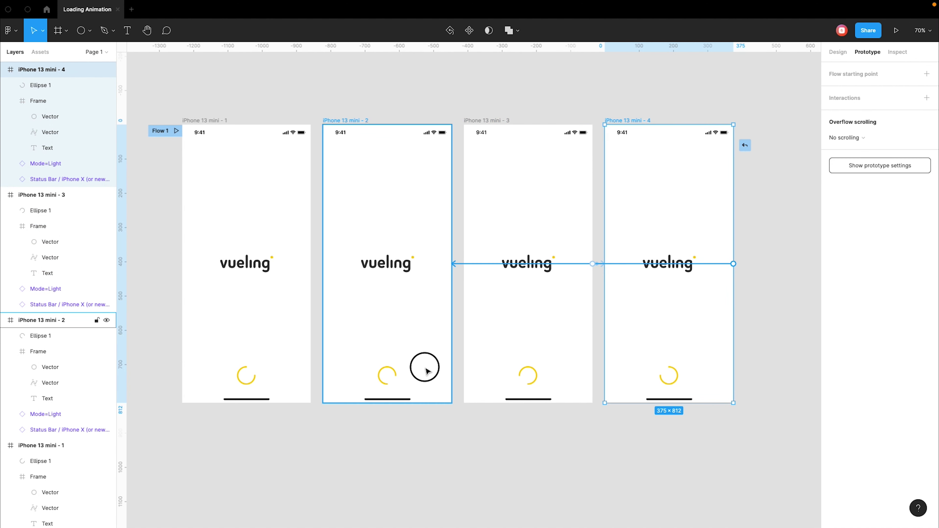
{"action": "left_click", "coordinate": [739, 139]}
{"action": "left_click", "coordinate": [737, 260]}
{"action": "left_click", "coordinate": [785, 141]}
{"action": "type", "text": "100"}
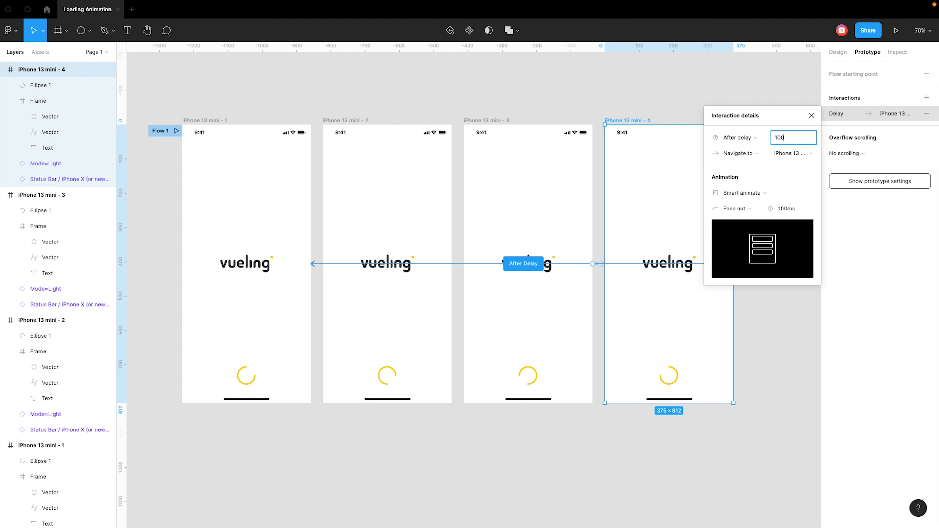
{"action": "key", "text": "Return"}
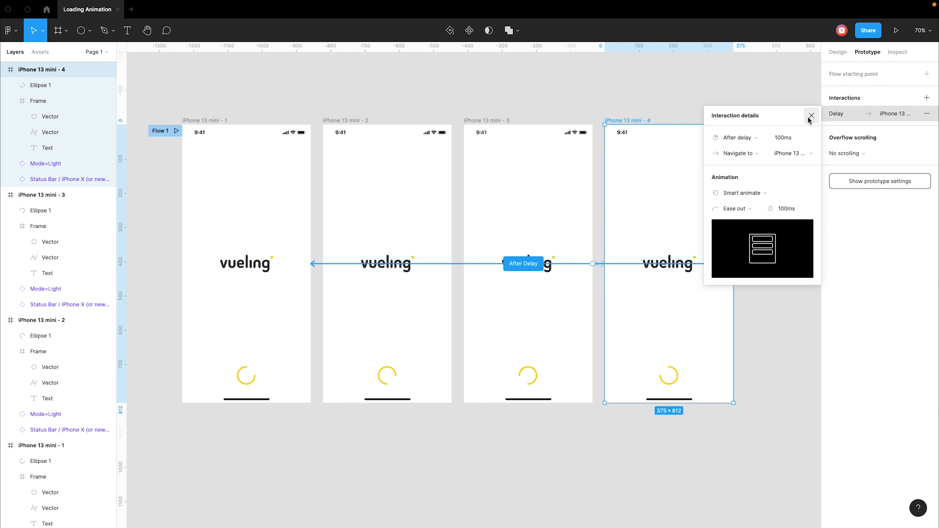
{"action": "left_click", "coordinate": [811, 116]}
{"action": "left_click", "coordinate": [219, 120]}
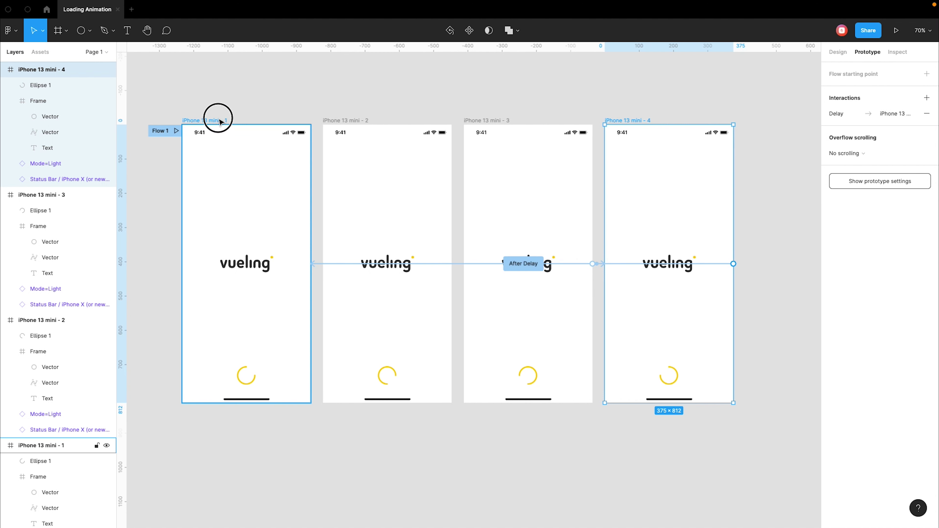
{"action": "left_click", "coordinate": [177, 131]}
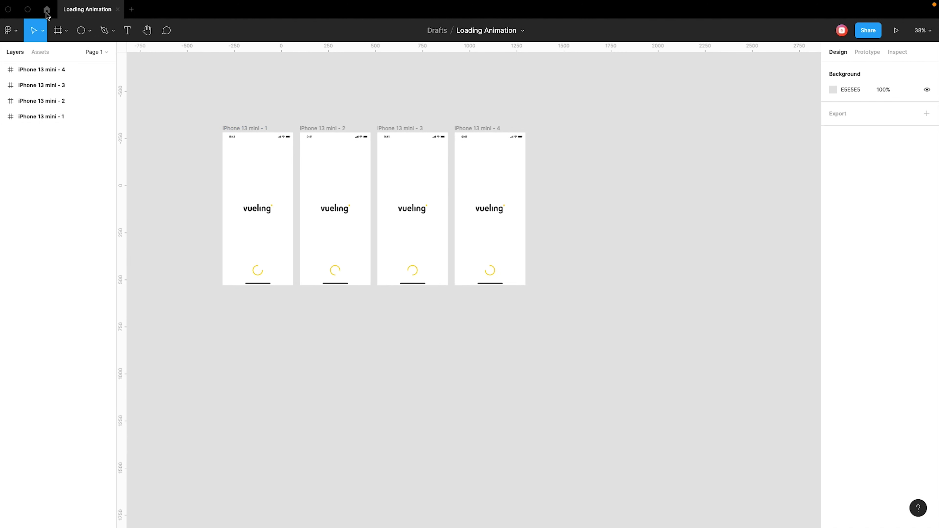
- Open the frame and slice drawing options in the toolbar
{"action": "left_click", "coordinate": [66, 31]}
- Create a new phone frame and paste the first screen's contents into it
{"action": "left_click", "coordinate": [60, 53]}
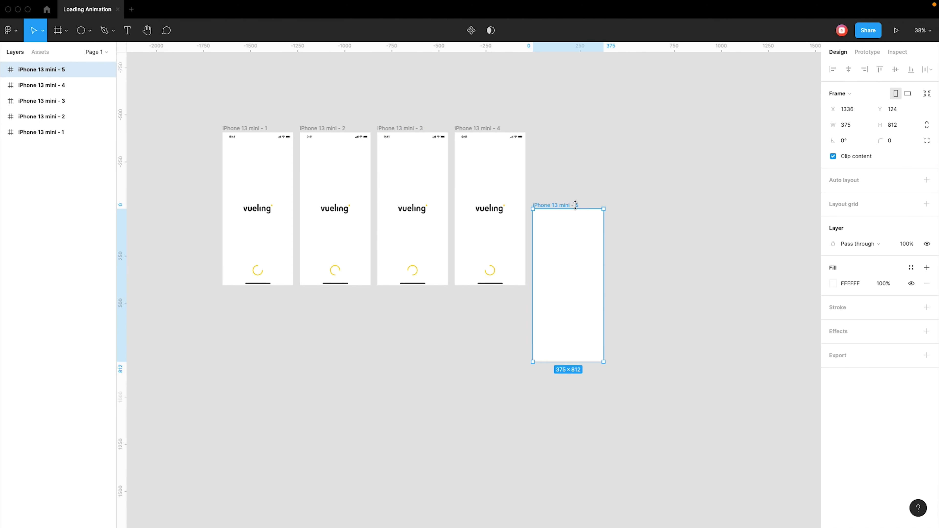
{"action": "left_click", "coordinate": [262, 279]}
{"action": "key", "text": "ctrl+c"}
{"action": "key", "text": "ctrl+v"}
{"action": "scroll", "coordinate": [258, 415], "scroll_direction": "up", "scroll_amount": 5}
- Draw a thin bar with corner radius 100 and FFCC03 fill at 10% opacity
{"action": "key", "text": "r"}
{"action": "left_click_drag", "start_coordinate": [244, 346], "coordinate": [336, 350]}
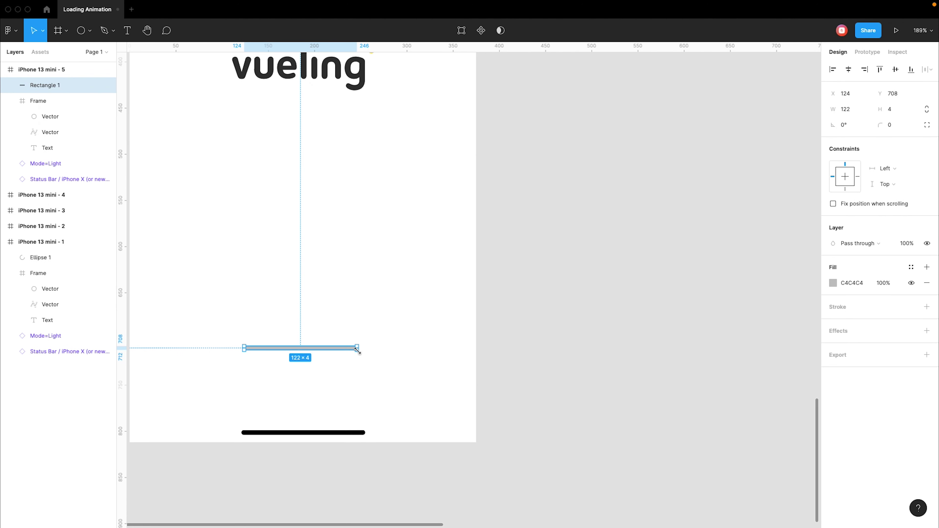
{"action": "left_click", "coordinate": [901, 126]}
{"action": "type", "text": "100"}
{"action": "left_click", "coordinate": [833, 283]}
{"action": "type", "text": "FFCC03"}
{"action": "key", "text": "Return"}
{"action": "left_click", "coordinate": [883, 283]}
{"action": "type", "text": "10"}
{"action": "key", "text": "Return"}
- Nudge the bar upward and centre it horizontally in the frame
{"action": "scroll", "coordinate": [400, 359], "scroll_direction": "down", "scroll_amount": 3}
{"action": "key", "text": "shift+Up"}
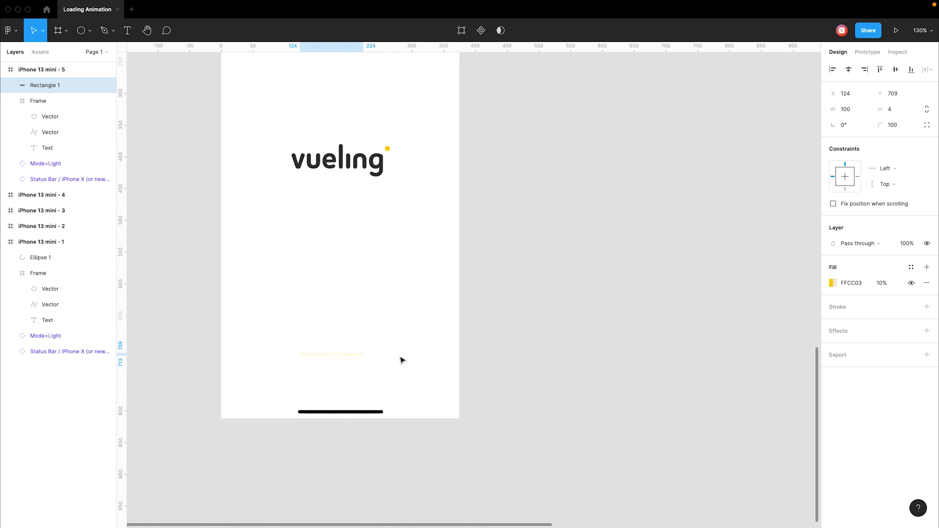
{"action": "key", "text": "shift+Up"}
{"action": "key", "text": "alt+h"}
{"action": "scroll", "coordinate": [383, 317], "scroll_direction": "up", "scroll_amount": 3}
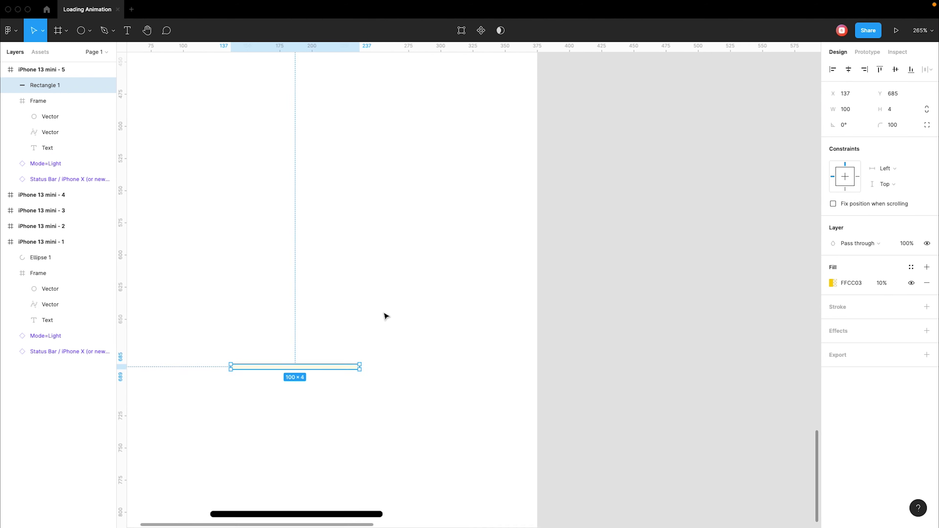
{"action": "scroll", "coordinate": [404, 315], "scroll_direction": "down", "scroll_amount": 2}
{"action": "left_click", "coordinate": [405, 315]}
- Alt-drag the progress screen to create more copies to the right
{"action": "scroll", "coordinate": [404, 315], "scroll_direction": "down", "scroll_amount": 10}
{"action": "left_click_drag", "start_coordinate": [340, 196], "coordinate": [588, 197]}
{"action": "left_click_drag", "start_coordinate": [587, 198], "coordinate": [661, 198]}
{"action": "scroll", "coordinate": [598, 195], "scroll_direction": "down", "scroll_amount": 3}
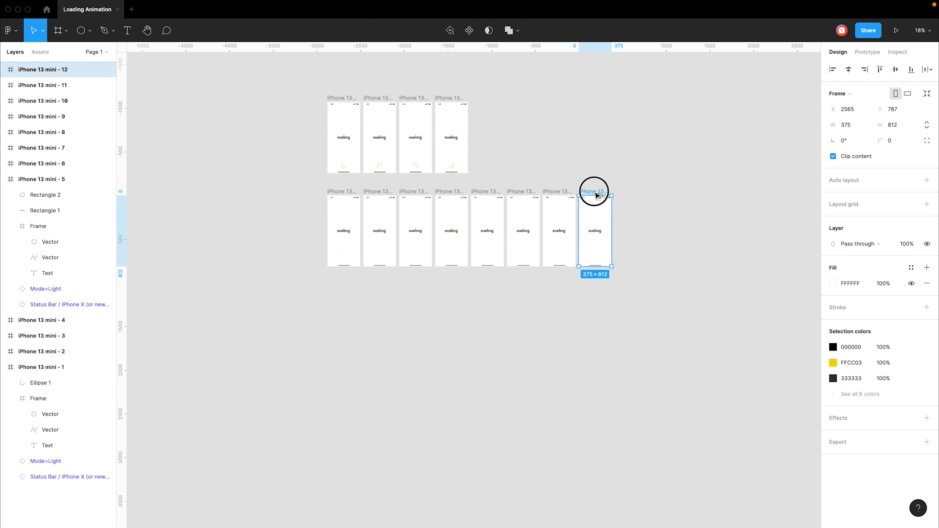
- Duplicate the progress screens to extend the sequence up to frame 24
{"action": "scroll", "coordinate": [478, 195], "scroll_direction": "up", "scroll_amount": 2}
{"action": "key", "text": "ctrl+d"}
{"action": "key", "text": "ctrl+d"}
{"action": "scroll", "coordinate": [530, 194], "scroll_direction": "down", "scroll_amount": 3}
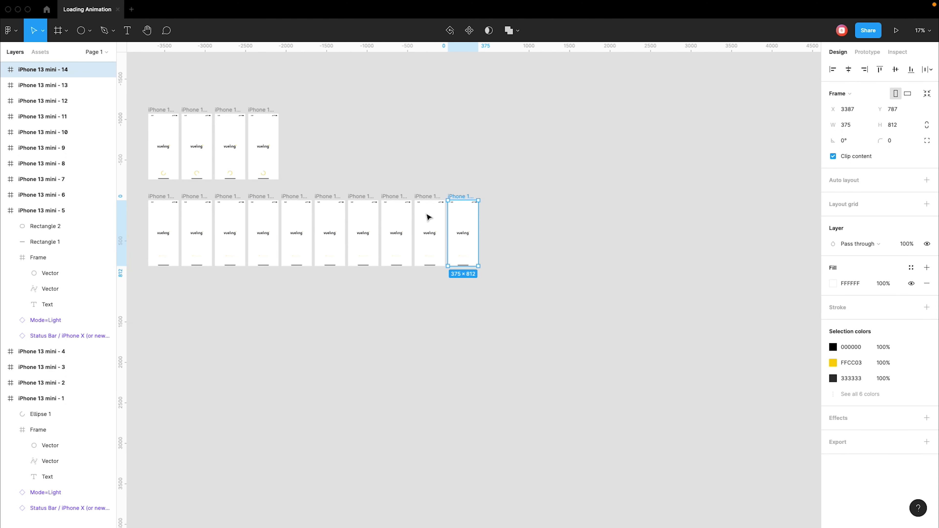
{"action": "scroll", "coordinate": [423, 216], "scroll_direction": "up", "scroll_amount": 1}
{"action": "key", "text": "ctrl+d"}
{"action": "key", "text": "ctrl+d"}
{"action": "key", "text": "ctrl+d"}
{"action": "key", "text": "ctrl+d"}
{"action": "key", "text": "ctrl+d"}
{"action": "scroll", "coordinate": [417, 230], "scroll_direction": "up", "scroll_amount": 10}
- Lengthen the next frame's solid yellow bar to 40 wide
{"action": "left_click", "coordinate": [354, 330]}
{"action": "scroll", "coordinate": [786, 332], "scroll_direction": "down", "scroll_amount": 2}
{"action": "scroll", "coordinate": [599, 249], "scroll_direction": "left", "scroll_amount": 3}
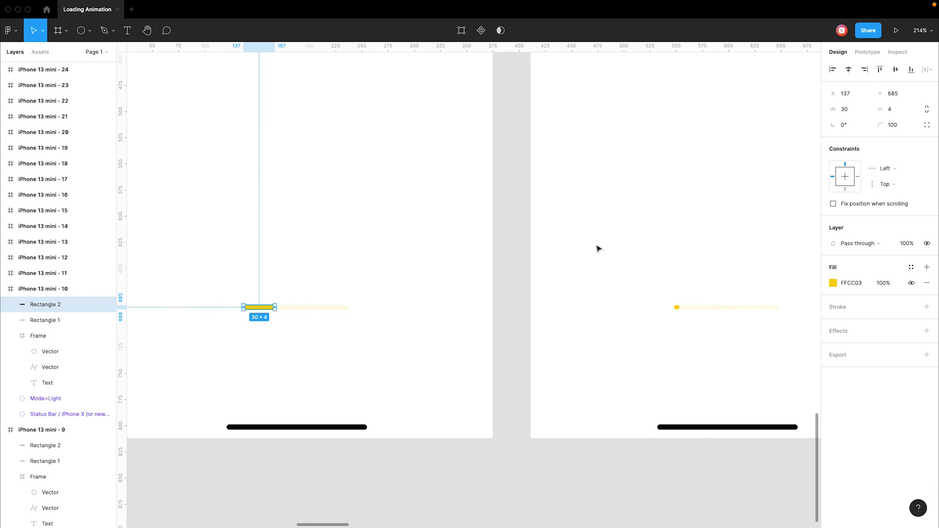
{"action": "left_click", "coordinate": [676, 307]}
{"action": "scroll", "coordinate": [595, 275], "scroll_direction": "right", "scroll_amount": 3}
{"action": "mouse_move", "coordinate": [566, 304]}
{"action": "left_mouse_down"}
{"action": "mouse_move", "coordinate": [597, 304]}
{"action": "mouse_move", "coordinate": [595, 296]}
{"action": "left_mouse_up"}
{"action": "scroll", "coordinate": [557, 300], "scroll_direction": "right", "scroll_amount": 3}
- Lengthen the solid yellow bar further in the following frames
{"action": "left_click", "coordinate": [553, 296]}
{"action": "scroll", "coordinate": [486, 199], "scroll_direction": "right", "scroll_amount": 5}
{"action": "left_click", "coordinate": [710, 282]}
{"action": "left_click_drag", "start_coordinate": [712, 282], "coordinate": [763, 282]}
{"action": "left_click", "coordinate": [593, 199]}
{"action": "scroll", "coordinate": [596, 201], "scroll_direction": "down", "scroll_amount": 10}
{"action": "left_click", "coordinate": [867, 52]}
- Set the current transition and frame 14's interaction to trigger After delay
{"action": "left_click", "coordinate": [480, 298]}
{"action": "left_click", "coordinate": [453, 263]}
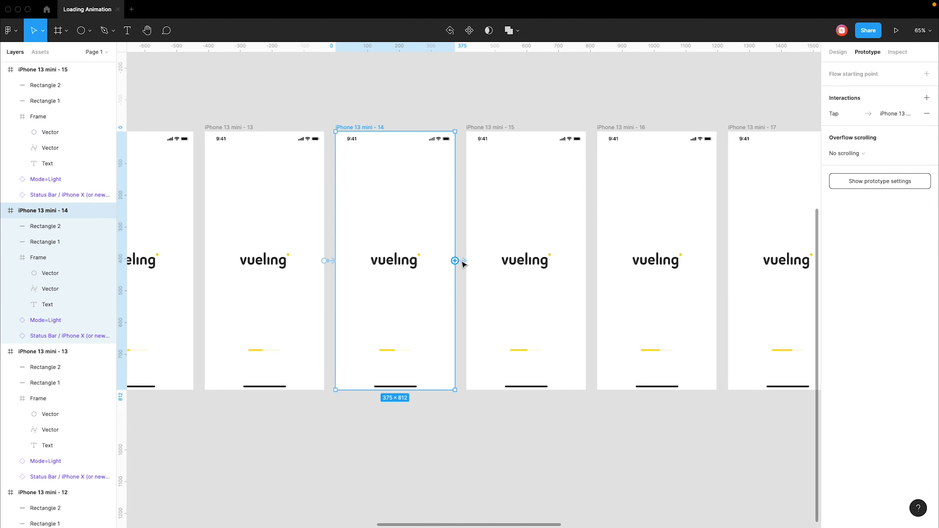
{"action": "left_click", "coordinate": [738, 137]}
{"action": "left_click", "coordinate": [730, 256]}
{"action": "left_click", "coordinate": [515, 140]}
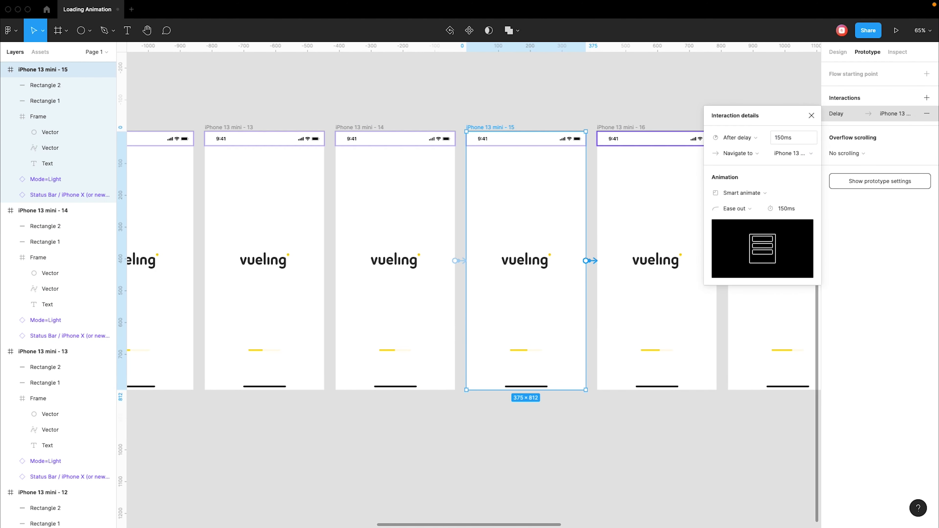
- Link frame 16 to 17 and frame 17 to 18, each advancing after a 150ms delay
{"action": "scroll", "coordinate": [499, 266], "scroll_direction": "right", "scroll_amount": 5}
{"action": "left_click", "coordinate": [480, 266]}
{"action": "left_click_drag", "start_coordinate": [499, 267], "coordinate": [536, 266]}
{"action": "left_click", "coordinate": [738, 137]}
{"action": "left_click", "coordinate": [734, 255]}
{"action": "left_click", "coordinate": [453, 263]}
{"action": "left_click_drag", "start_coordinate": [441, 270], "coordinate": [510, 267]}
{"action": "left_click", "coordinate": [738, 137]}
{"action": "left_click", "coordinate": [731, 256]}
{"action": "scroll", "coordinate": [481, 266], "scroll_direction": "right", "scroll_amount": 5}
{"action": "left_click", "coordinate": [363, 266]}
- Link frame 18 to 19 and frame 20 to 21 with After delay triggers
{"action": "mouse_move", "coordinate": [422, 264]}
{"action": "left_mouse_down"}
{"action": "mouse_move", "coordinate": [491, 264]}
{"action": "mouse_move", "coordinate": [429, 191]}
{"action": "left_mouse_up"}
{"action": "scroll", "coordinate": [481, 222], "scroll_direction": "right", "scroll_amount": 5}
{"action": "left_click", "coordinate": [737, 137]}
{"action": "left_click", "coordinate": [730, 259]}
{"action": "left_click_drag", "start_coordinate": [540, 263], "coordinate": [585, 137]}
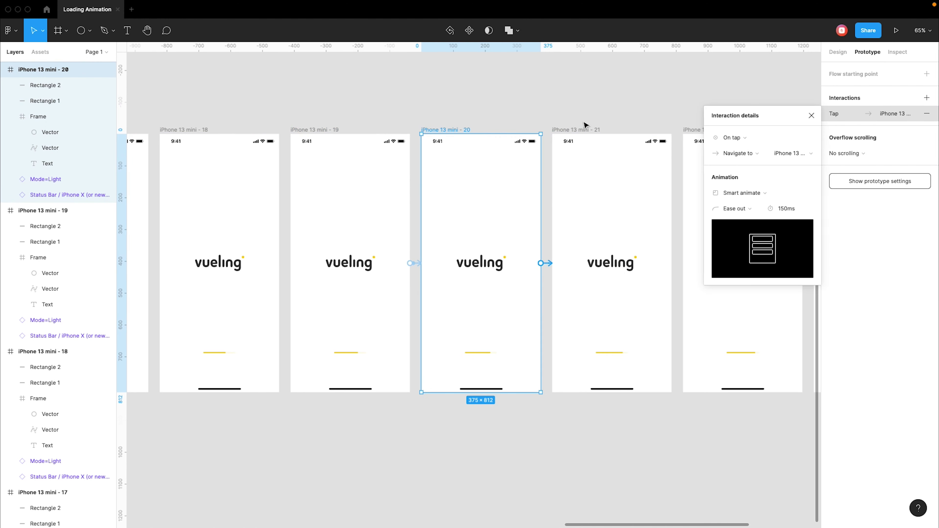
{"action": "left_click", "coordinate": [545, 263]}
{"action": "left_click", "coordinate": [734, 137]}
{"action": "left_click", "coordinate": [731, 258]}
{"action": "scroll", "coordinate": [566, 238], "scroll_direction": "right", "scroll_amount": 5}
- Link frame 21 to 22 and frame 23 to 24 with After delay triggers
{"action": "left_click_drag", "start_coordinate": [507, 254], "coordinate": [521, 258]}
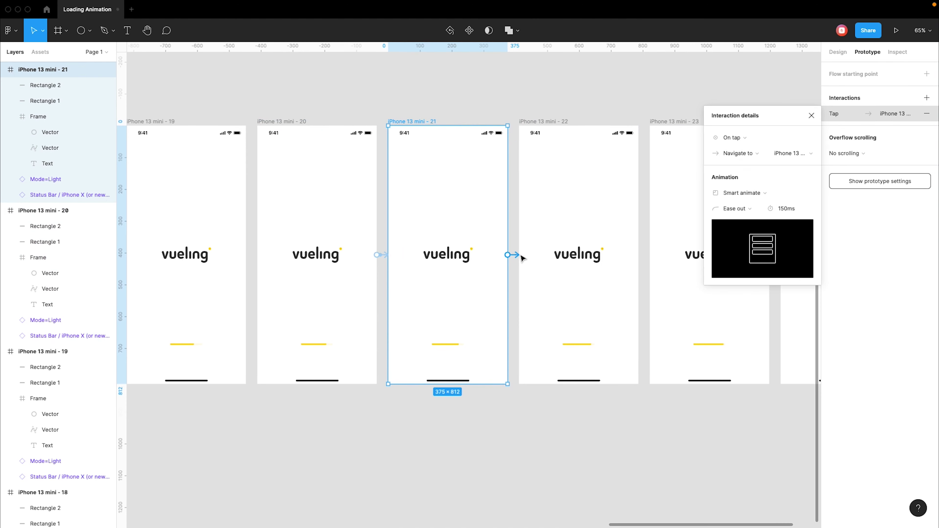
{"action": "left_click", "coordinate": [734, 137]}
{"action": "left_click", "coordinate": [730, 258]}
{"action": "scroll", "coordinate": [521, 222], "scroll_direction": "right", "scroll_amount": 5}
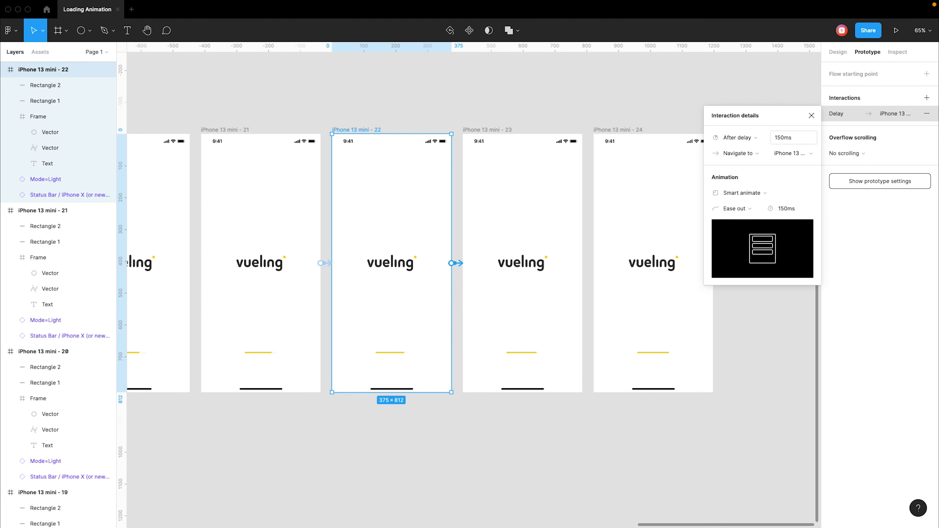
{"action": "left_click", "coordinate": [502, 131]}
{"action": "left_click_drag", "start_coordinate": [582, 263], "coordinate": [625, 263]}
{"action": "left_click", "coordinate": [736, 137]}
{"action": "left_click", "coordinate": [739, 319]}
{"action": "key", "text": "shift+1"}
- Add one more frame connection that fires after a delay
{"action": "left_click_drag", "start_coordinate": [631, 147], "coordinate": [254, 157]}
{"action": "left_click", "coordinate": [736, 137]}
{"action": "left_click", "coordinate": [733, 256]}
{"action": "left_click", "coordinate": [812, 116]}
- Review frame 19's transition settings across the progress-bar frames
{"action": "scroll", "coordinate": [636, 111], "scroll_direction": "up", "scroll_amount": 5}
{"action": "left_click", "coordinate": [478, 130]}
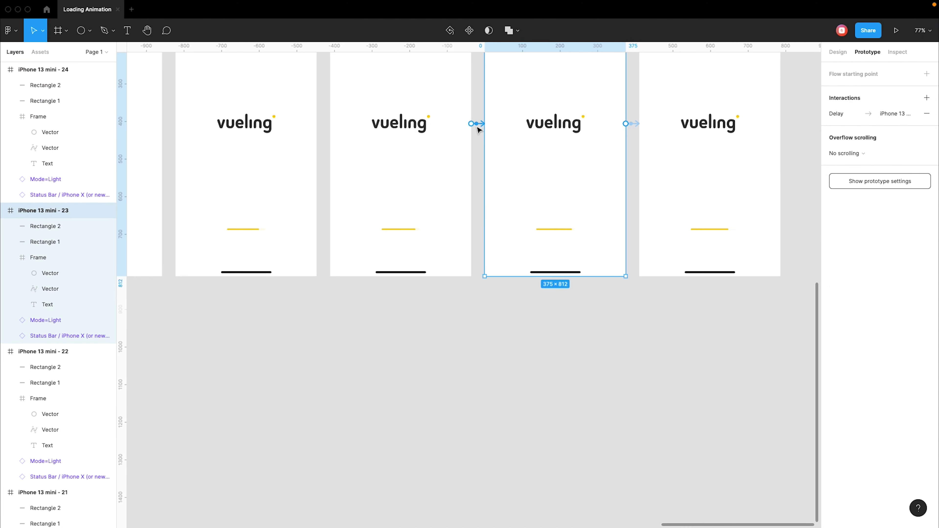
{"action": "scroll", "coordinate": [361, 279], "scroll_direction": "up", "scroll_amount": 5}
{"action": "left_click", "coordinate": [281, 237]}
{"action": "scroll", "coordinate": [281, 237], "scroll_direction": "right", "scroll_amount": 2}
{"action": "left_click", "coordinate": [375, 210]}
{"action": "scroll", "coordinate": [225, 203], "scroll_direction": "right", "scroll_amount": 2}
{"action": "scroll", "coordinate": [310, 199], "scroll_direction": "left", "scroll_amount": 5}
{"action": "scroll", "coordinate": [365, 191], "scroll_direction": "left", "scroll_amount": 2}
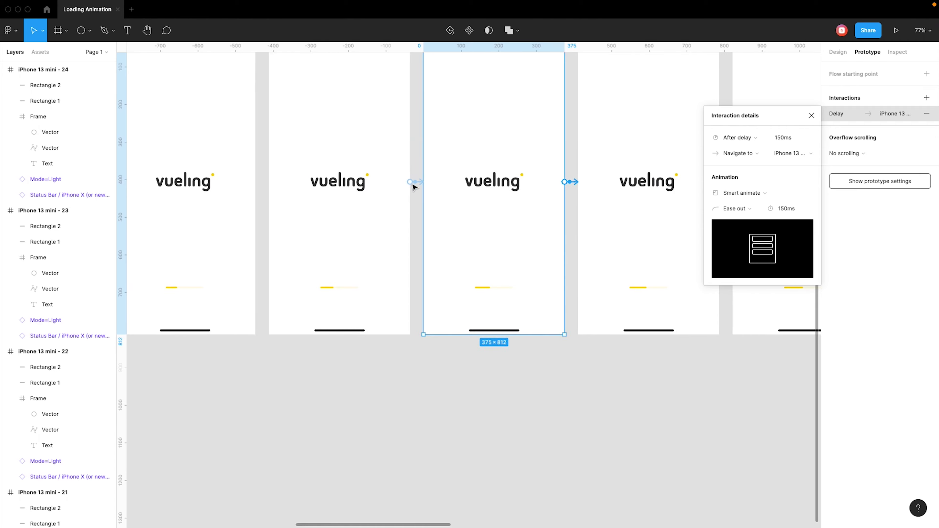
{"action": "scroll", "coordinate": [409, 185], "scroll_direction": "left", "scroll_amount": 2}
{"action": "scroll", "coordinate": [429, 189], "scroll_direction": "right", "scroll_amount": 6}
{"action": "scroll", "coordinate": [430, 189], "scroll_direction": "up", "scroll_amount": 2}
{"action": "key", "text": "Escape"}
- Check the first progress frame's interaction and play Flow 2 as a prototype
{"action": "scroll", "coordinate": [423, 210], "scroll_direction": "down", "scroll_amount": 3}
{"action": "left_click", "coordinate": [445, 210]}
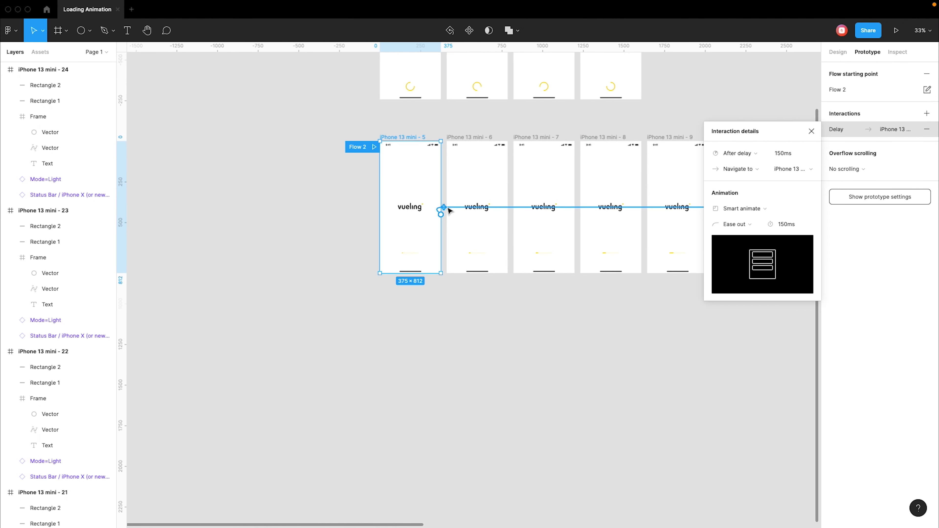
{"action": "key", "text": "super+alt+Return"}
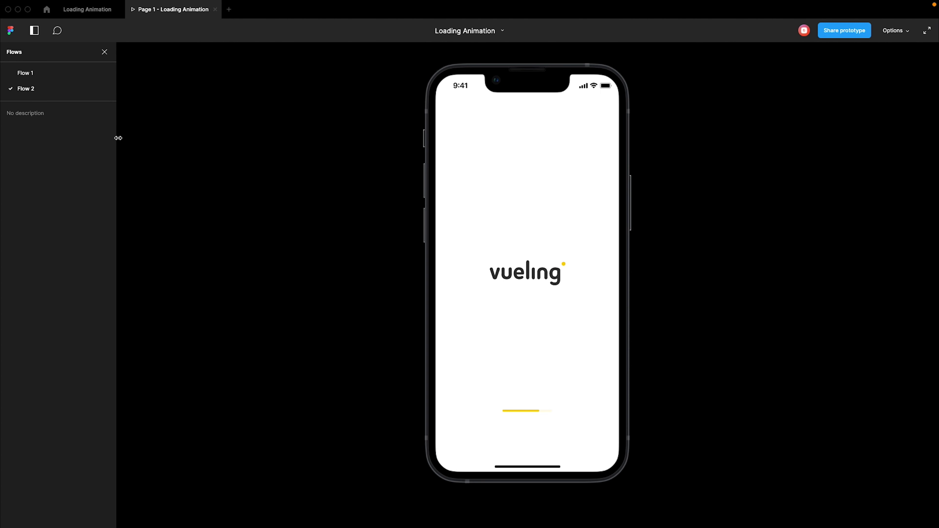